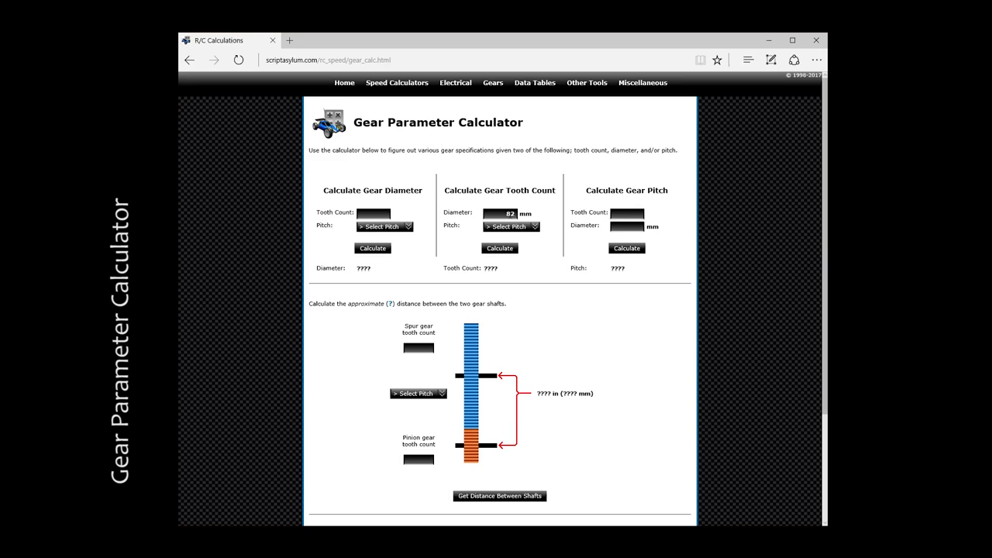
- Calculate 101 teeth for an 82 mm gear at Mod 0.8, then scroll to the pitch conversion table
left_click(538, 226)
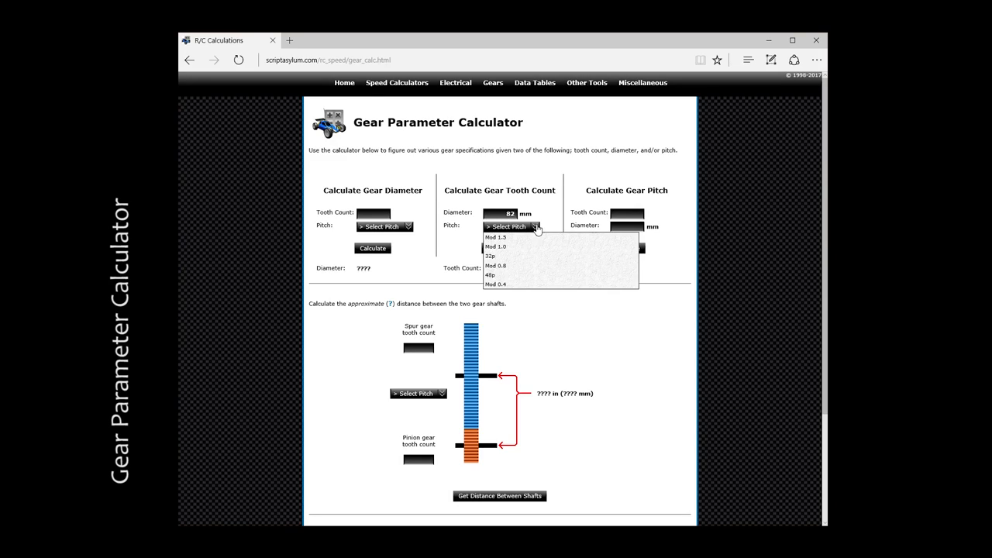
left_click(513, 265)
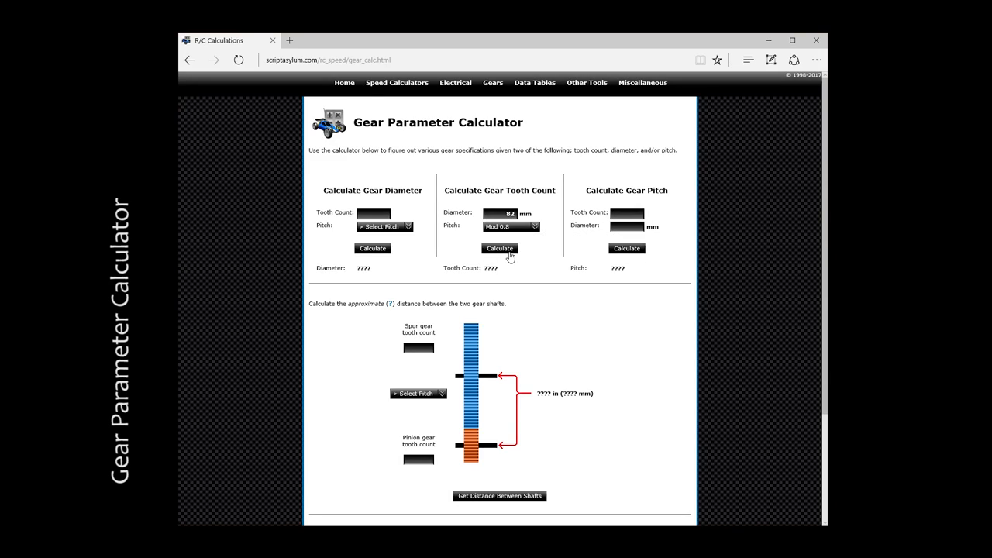
left_click(508, 252)
scroll(767, 291, "down", 3)
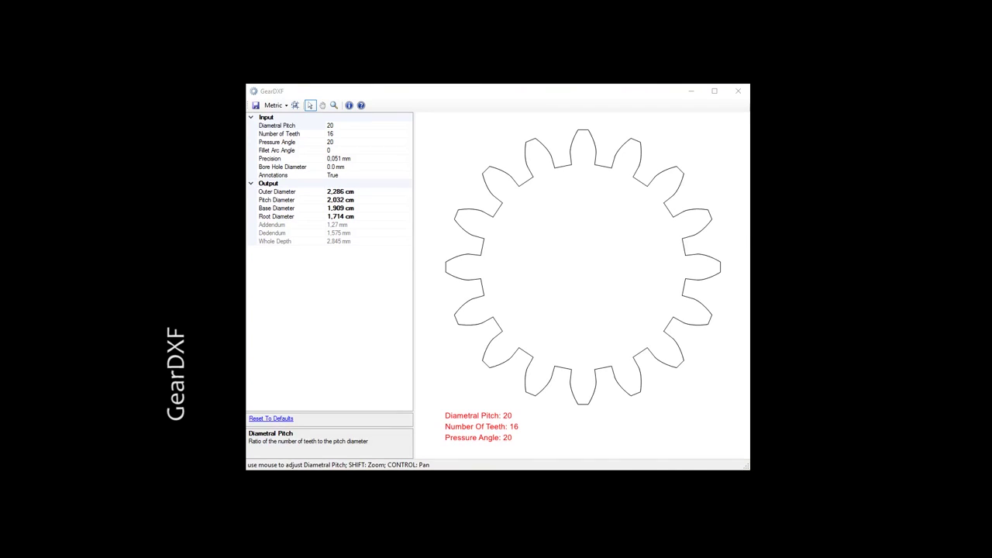
- Keep metric units and set the gear's diametral pitch to 31,75
left_click(275, 106)
left_click(275, 105)
left_click(284, 127)
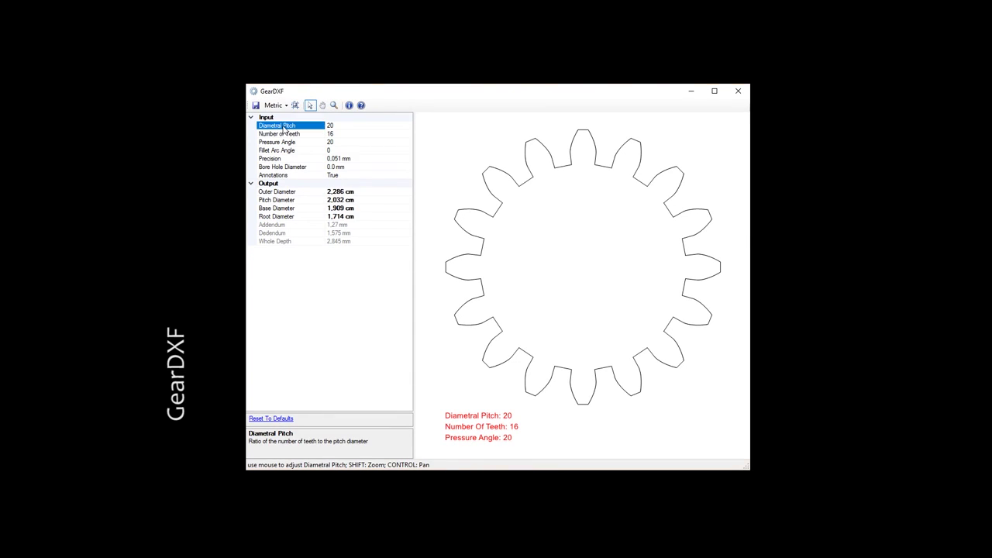
left_click(338, 124)
type("31,75")
key("Return")
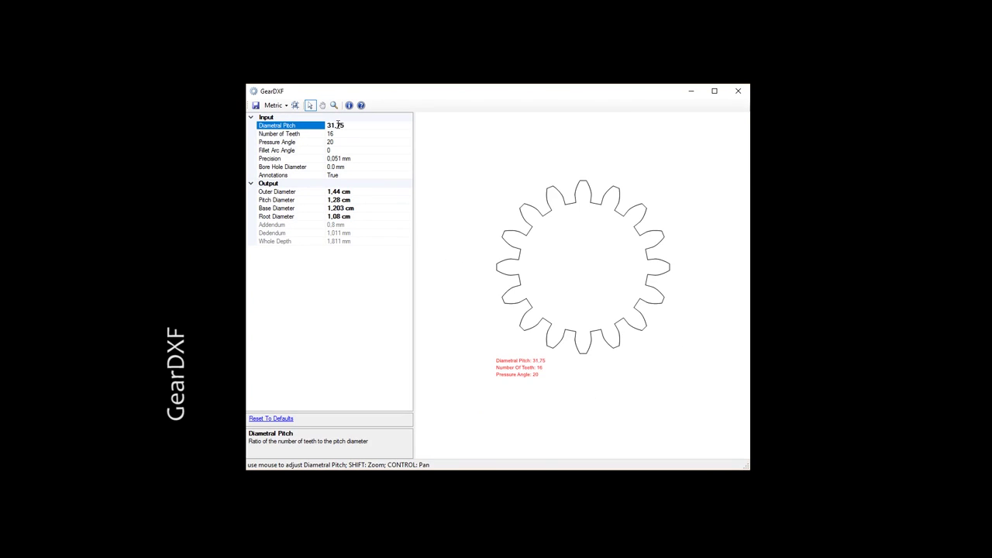
- Set the gear to 101 teeth with a 72 mm (7,2 cm) bore hole
left_click(335, 134)
type("101")
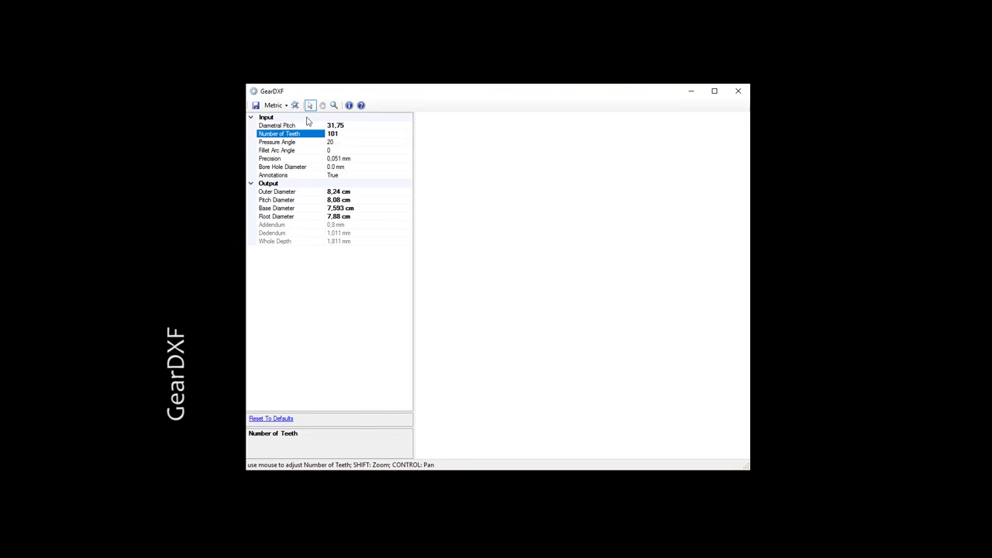
left_click(295, 105)
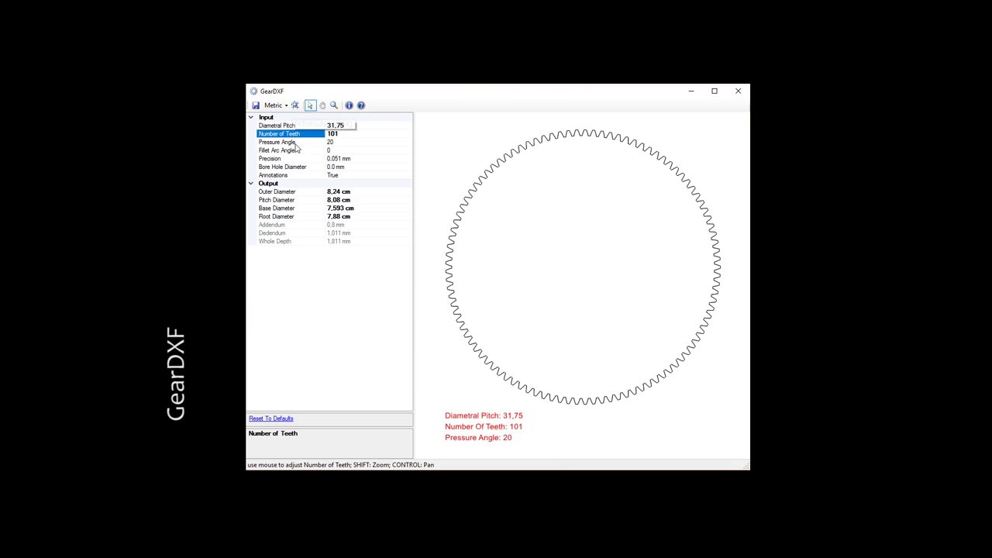
left_click(331, 166)
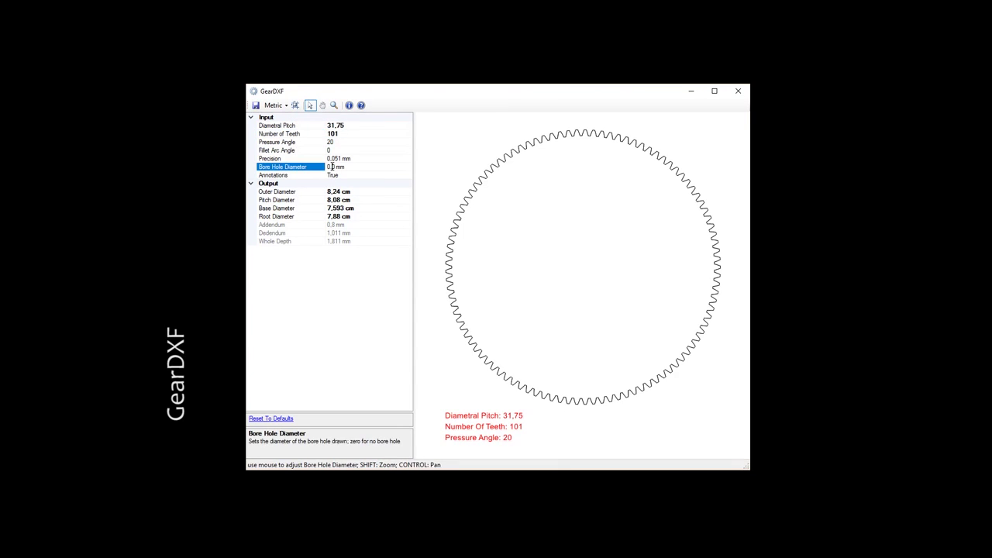
type("72")
key("Return")
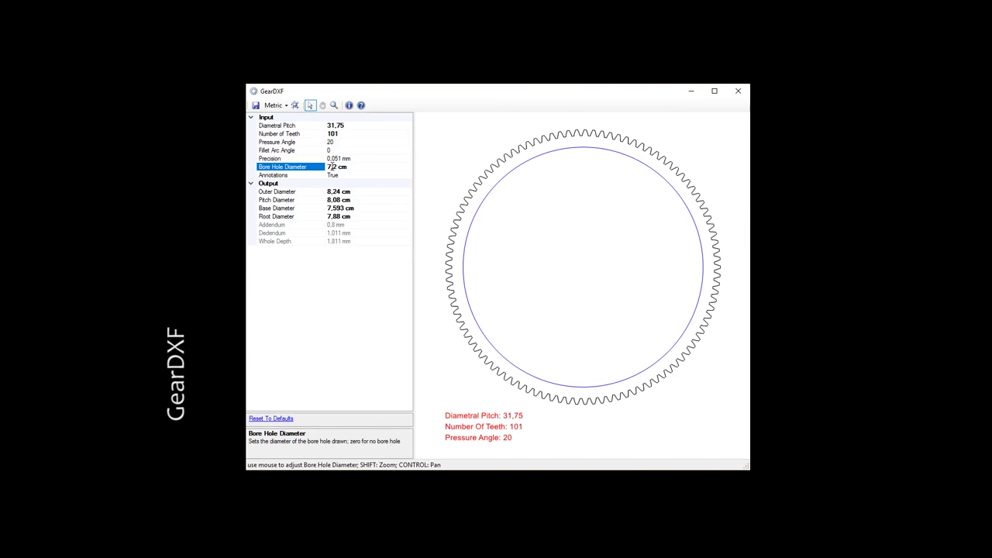
- Save the gear drawing as a DXF file
left_click(255, 106)
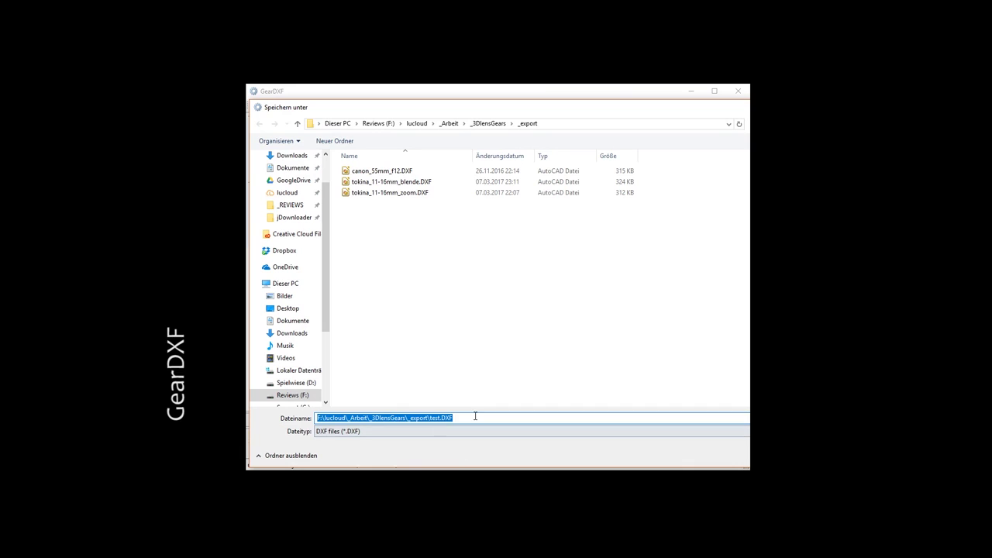
left_click(447, 418)
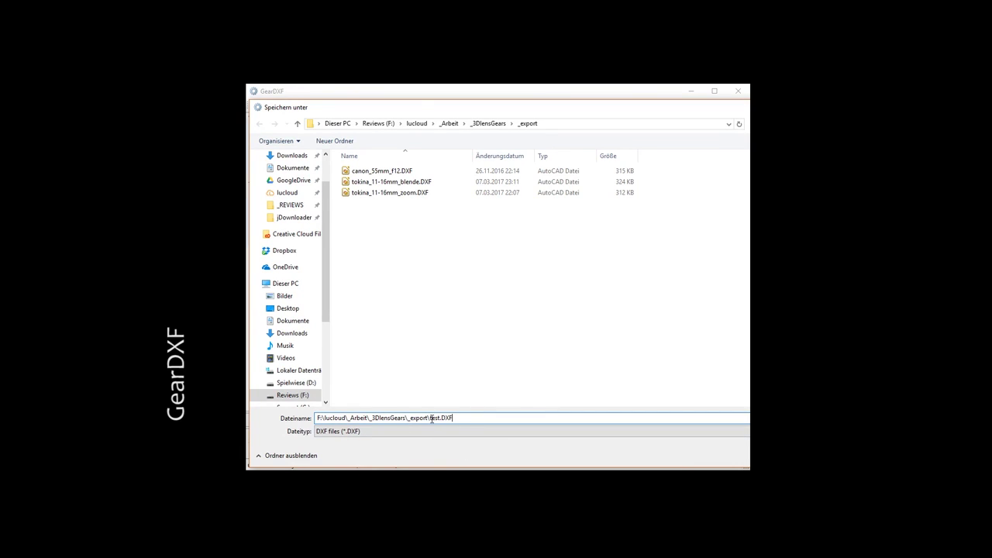
key("Return")
- Change the bore hole diameter to 5, then to 7,5 cm
left_click(350, 168)
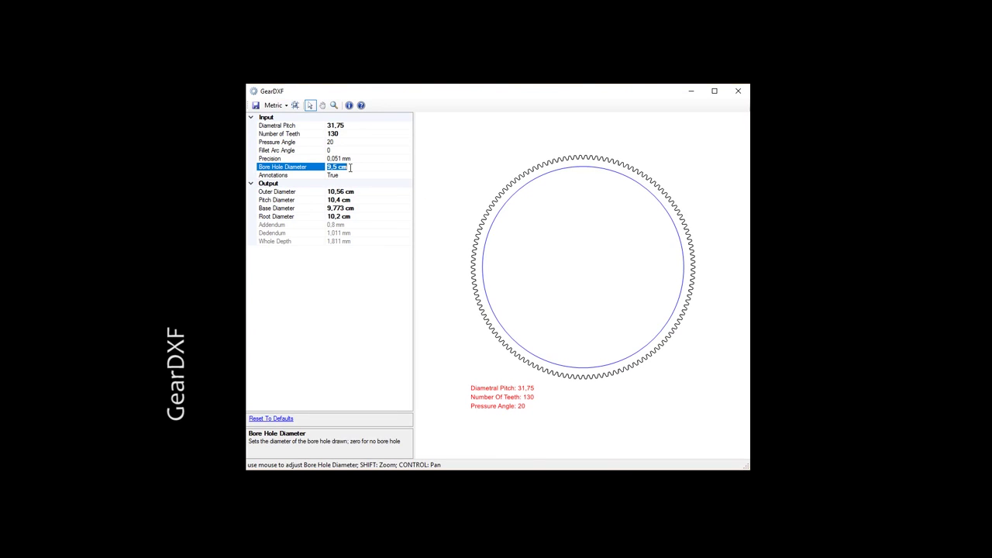
type("50")
key("Return")
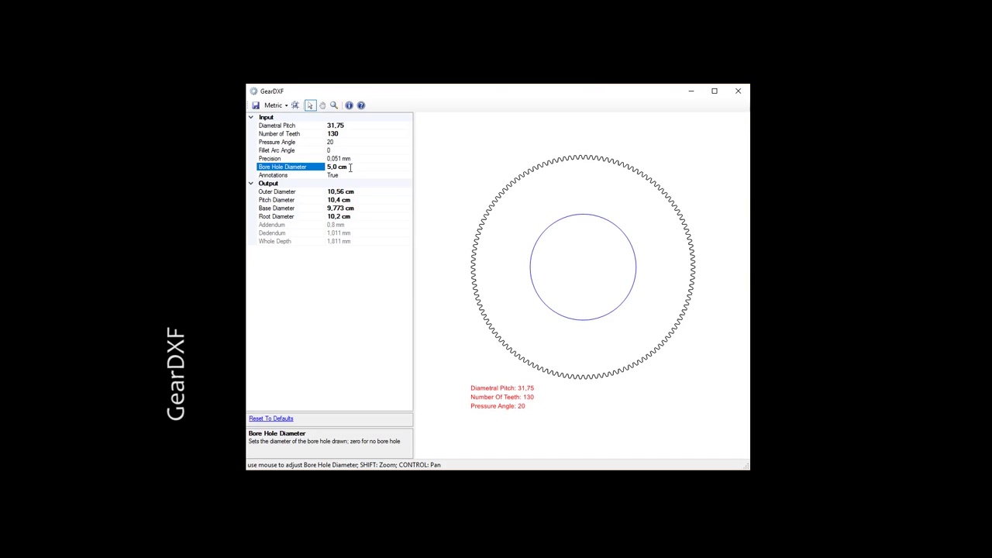
left_click(350, 167)
type("7,5")
key("Return")
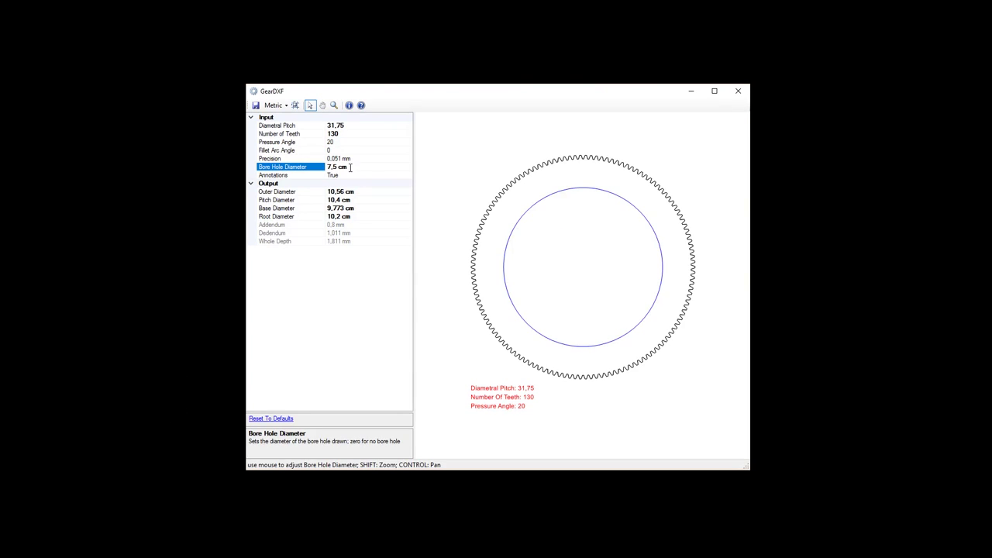
left_click(350, 168)
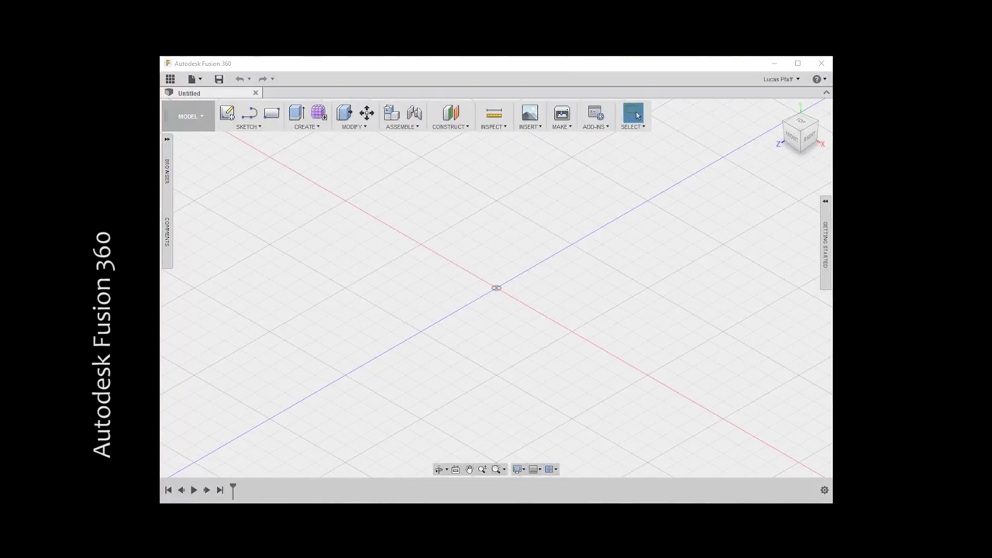
- Start File > New Design from File, then cancel it
left_click(196, 80)
left_click(218, 105)
left_click_drag(474, 85, 479, 115)
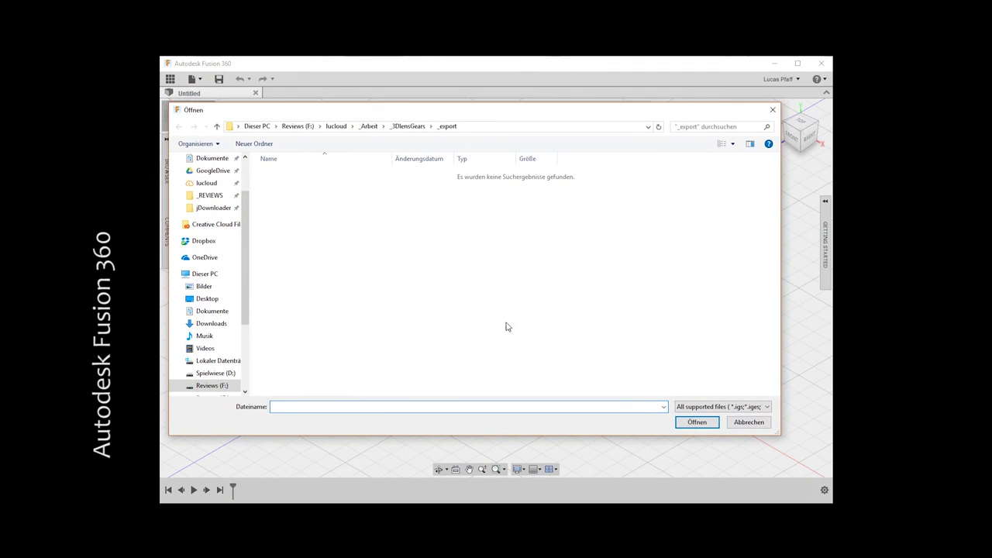
left_click(755, 424)
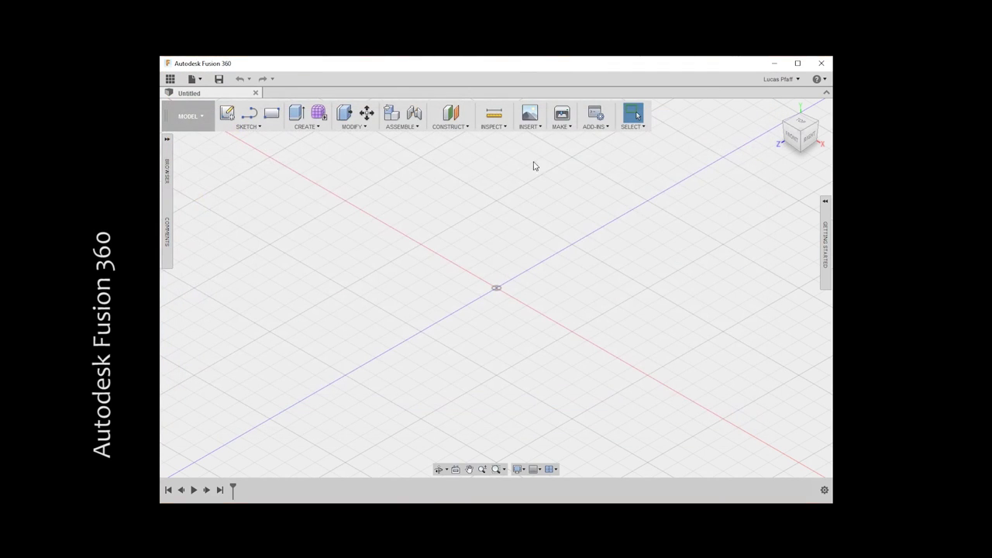
- Pin Insert DXF to the INSERT toolbar and launch the DXF import
left_click(537, 129)
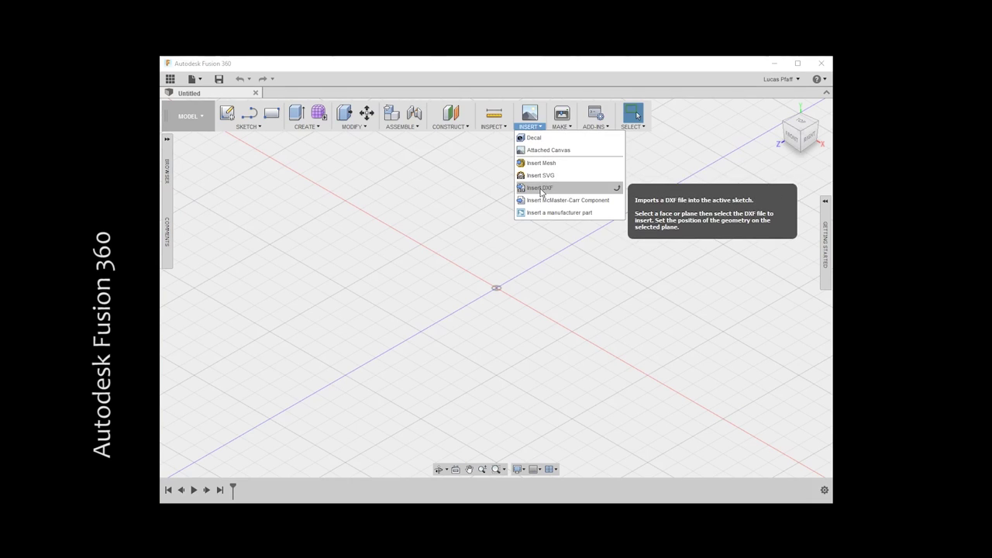
left_click(616, 188)
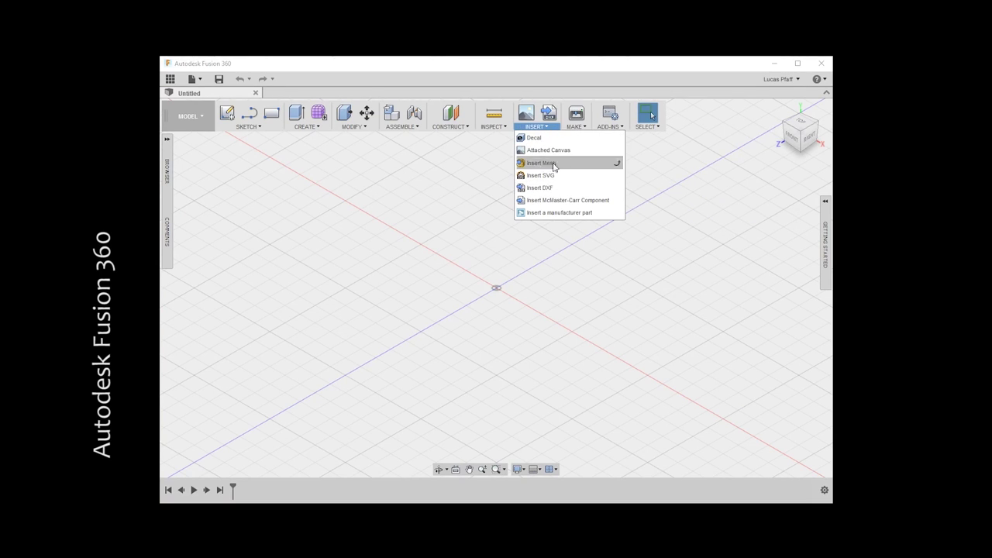
left_click(548, 113)
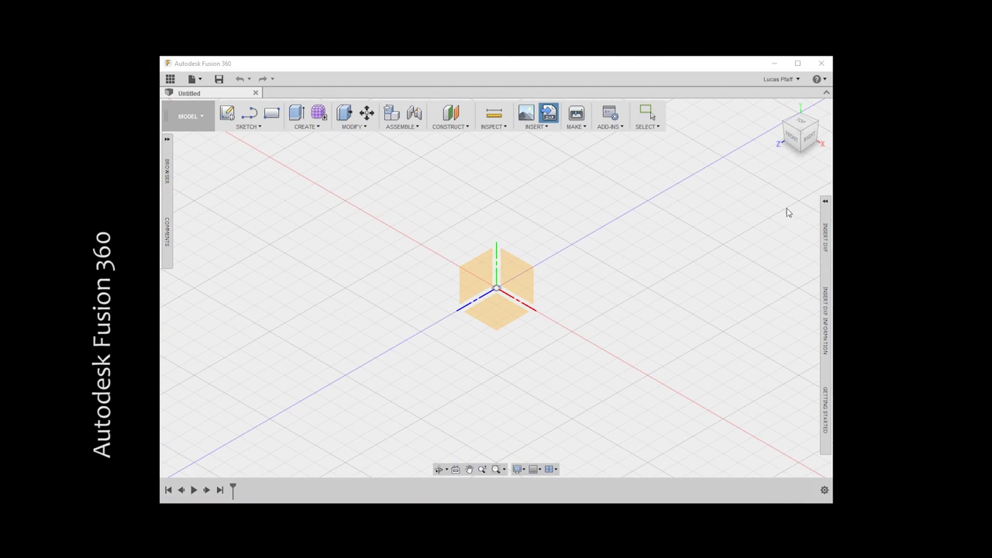
- Import tokina_11-16mm_zoom.DXF onto the XZ plane in millimetres and start an extrude
left_click(499, 313)
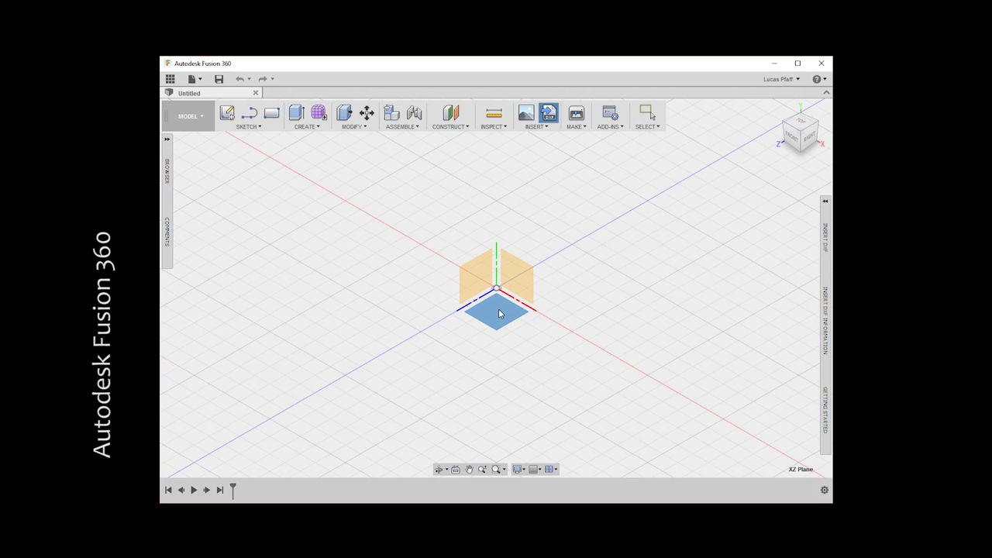
left_click(825, 232)
left_click(825, 202)
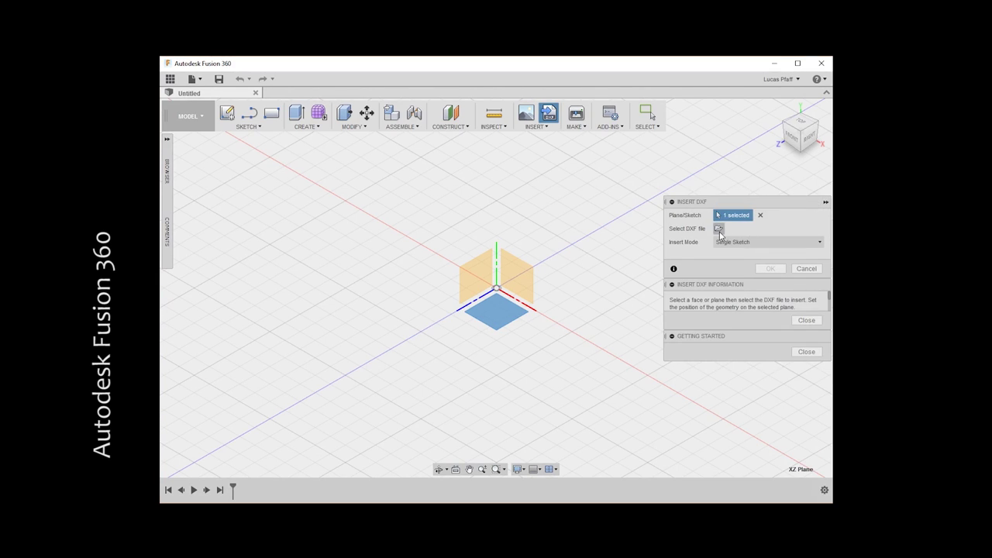
left_click(719, 231)
double_click(339, 196)
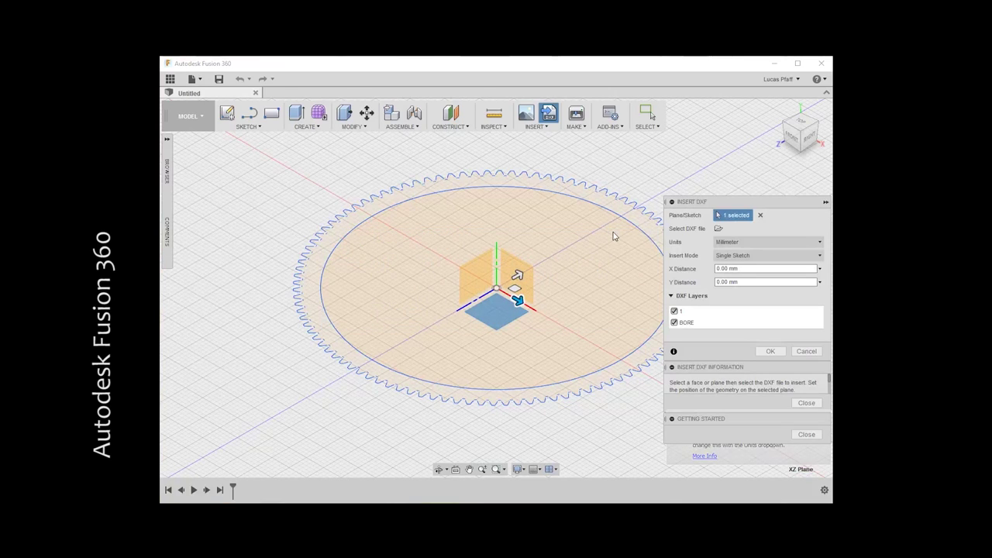
left_click(763, 241)
left_click(762, 242)
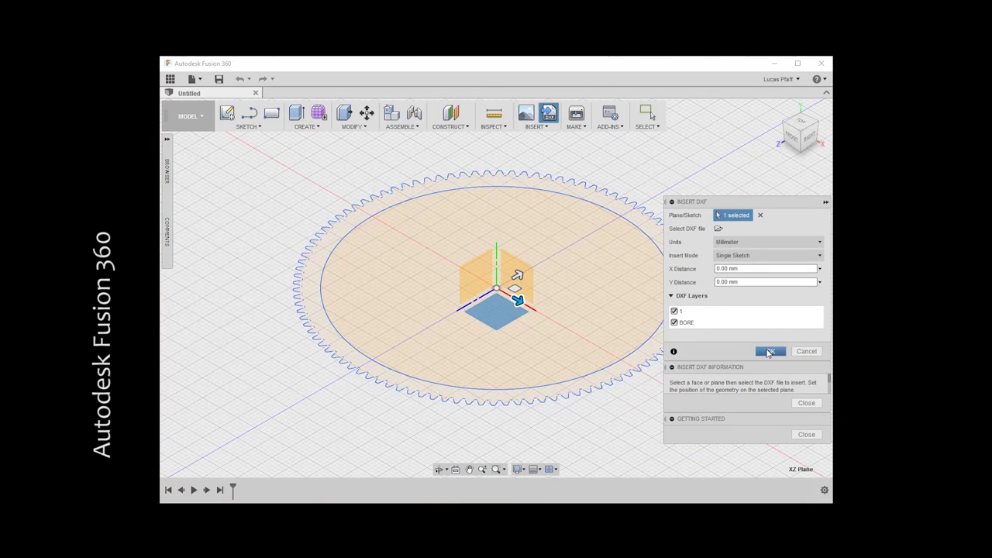
left_click(770, 351)
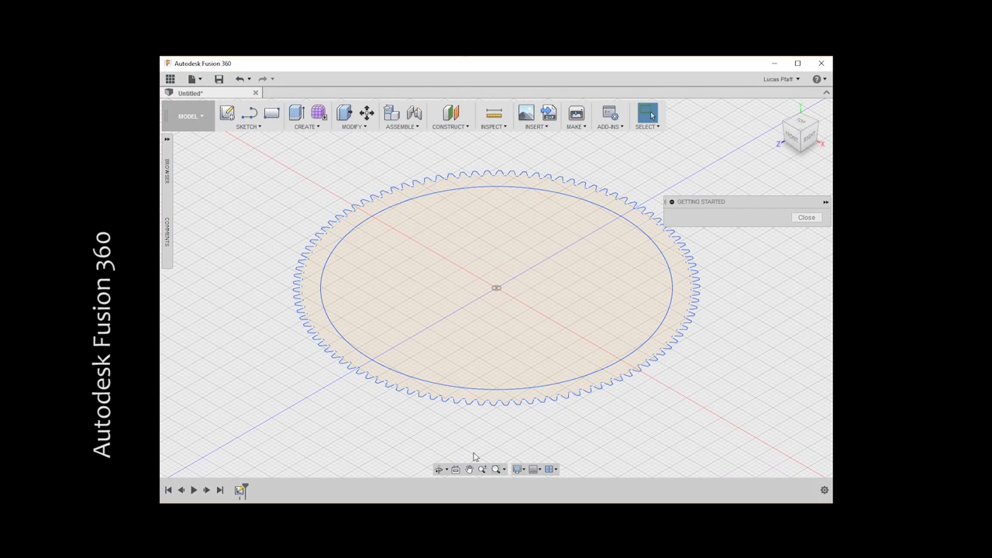
left_click(296, 113)
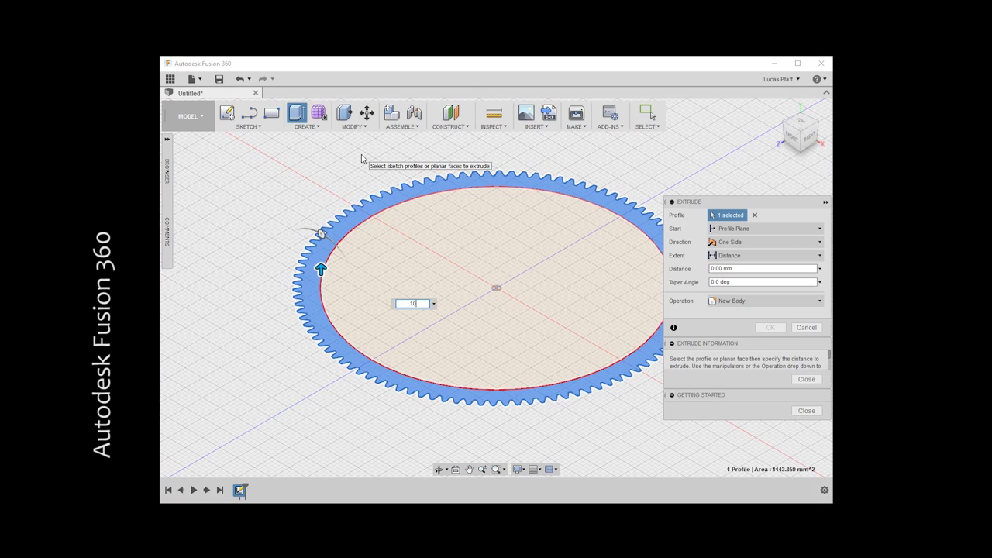
- Extrude the gear ring 10 mm and measure its inner top edge as 36.00 mm radius
key("Return")
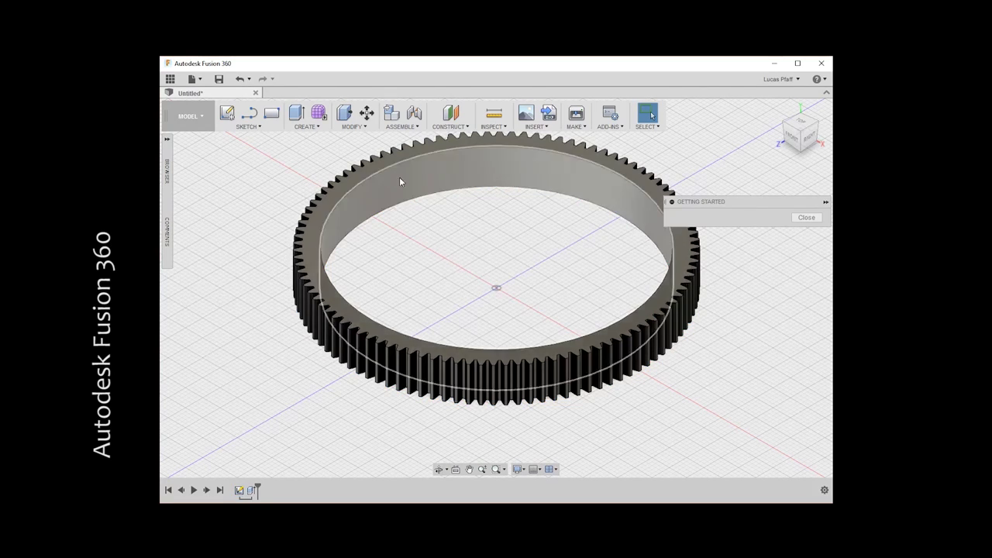
left_click(493, 116)
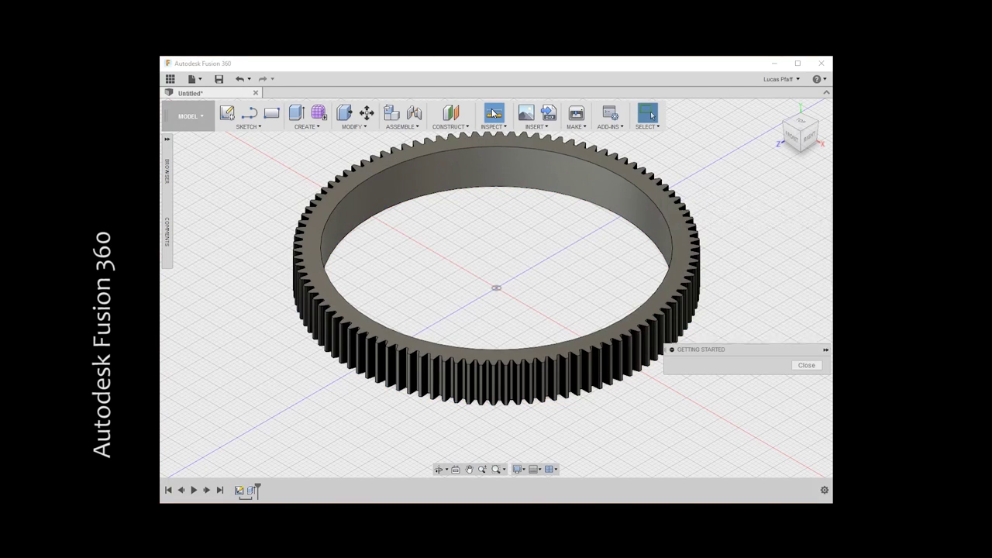
left_click(482, 146)
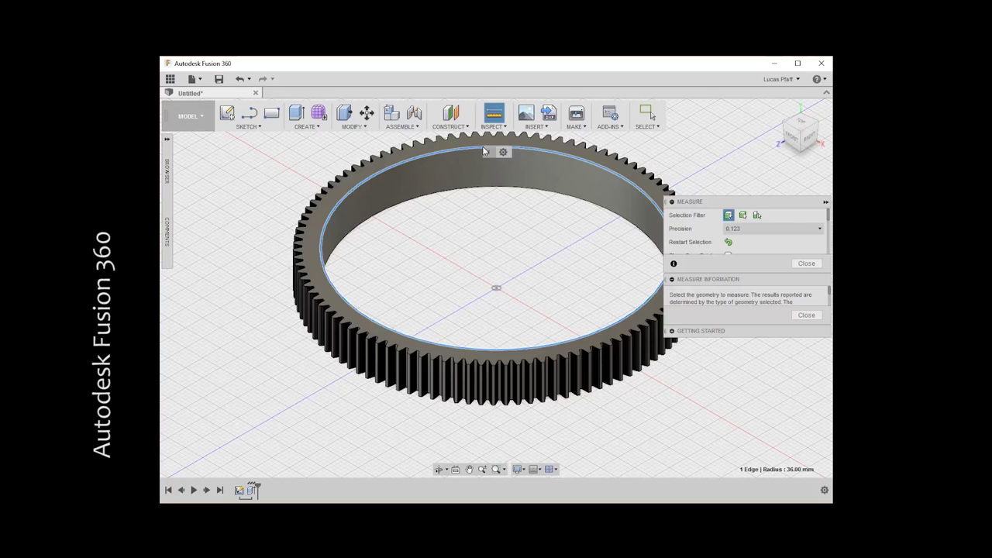
- Browse the file formats in File > Export, then cancel the export
left_click(193, 78)
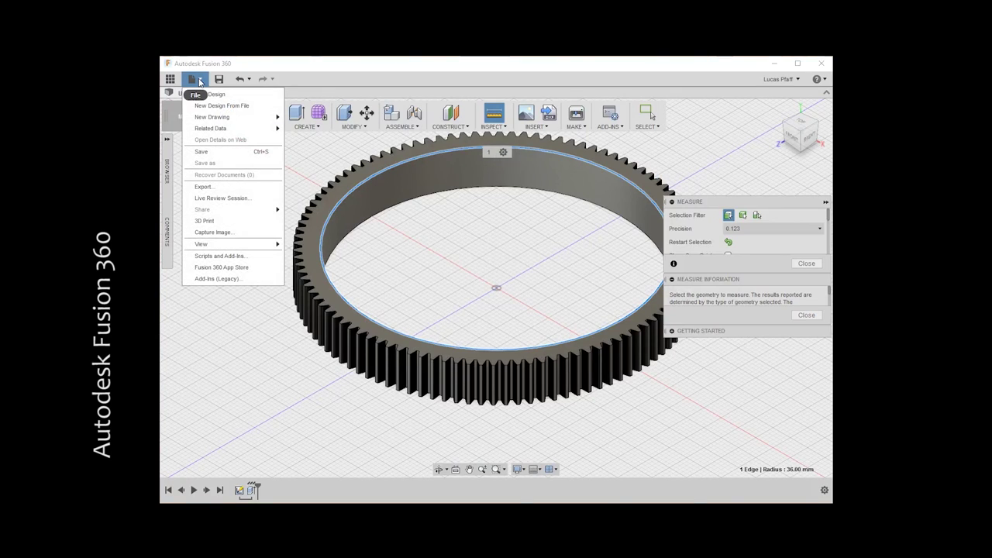
left_click(220, 188)
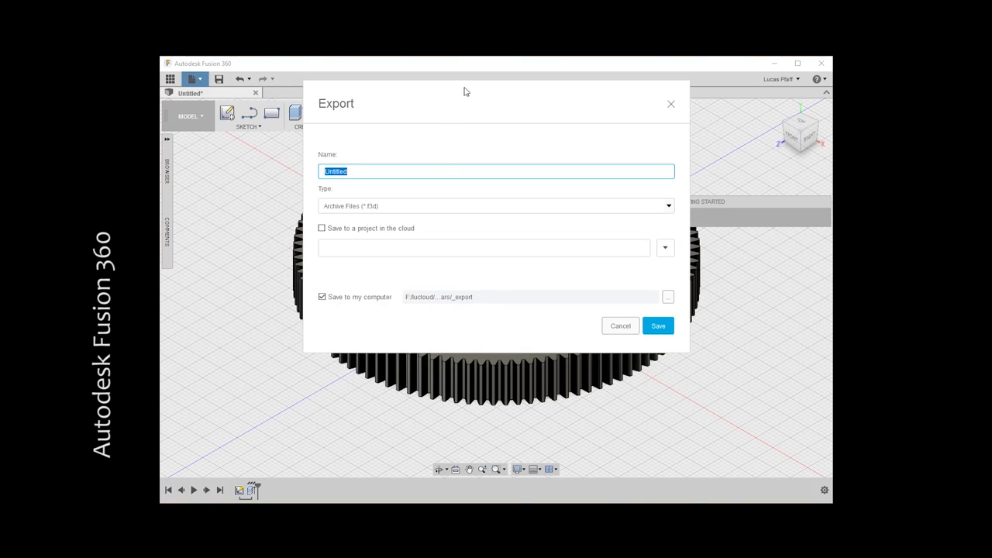
left_click(647, 243)
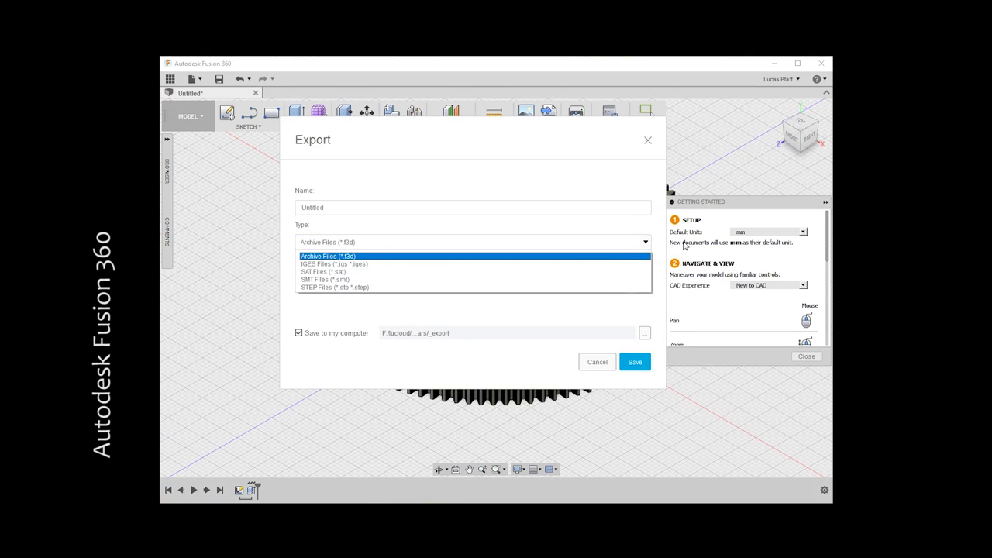
left_click(595, 362)
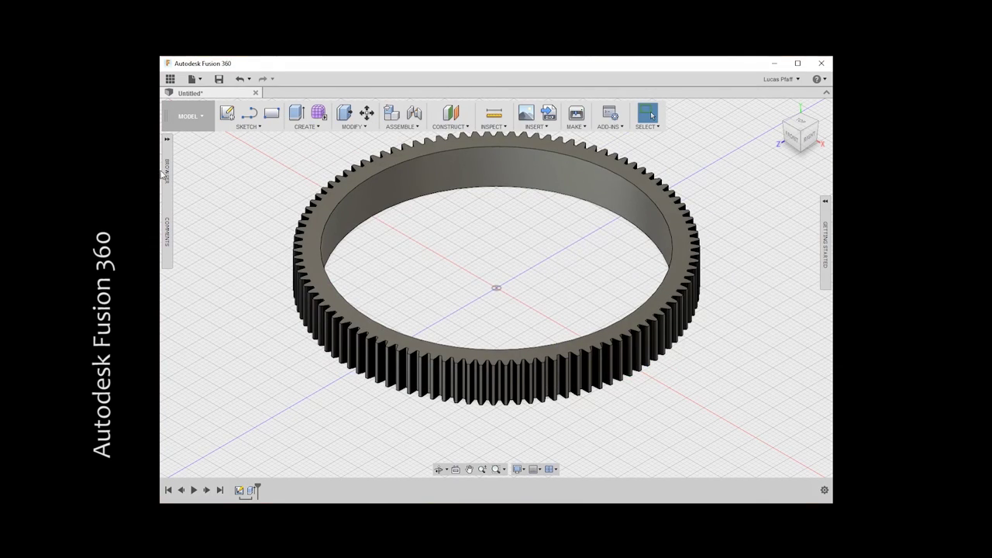
- Expand Bodies in the Browser and choose Save As STL for Body1
left_click(168, 140)
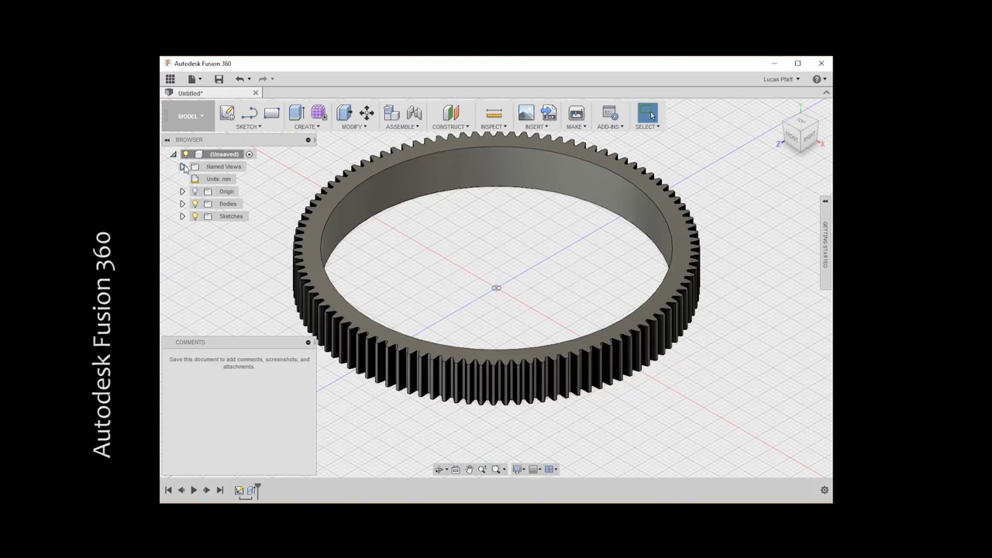
left_click(182, 204)
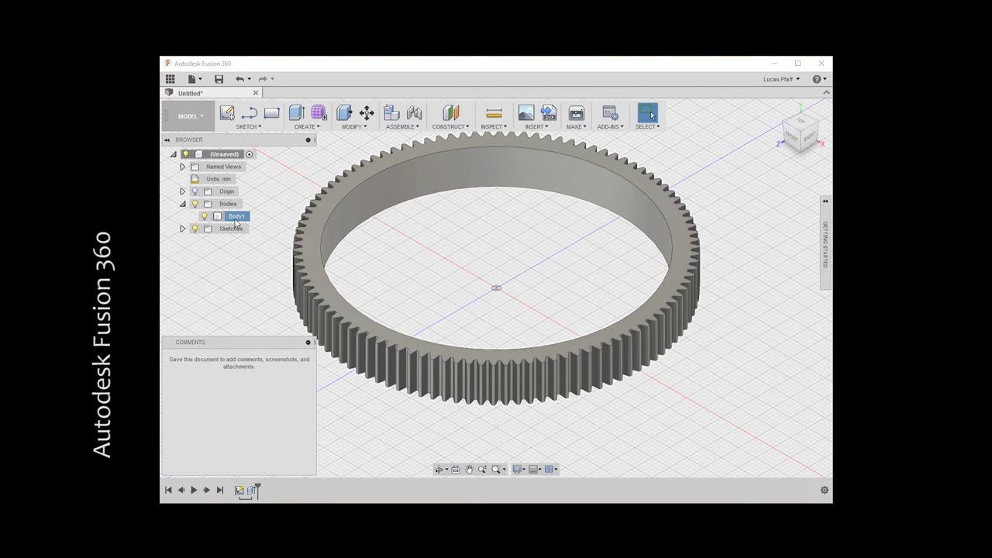
left_click(236, 219)
right_click(230, 217)
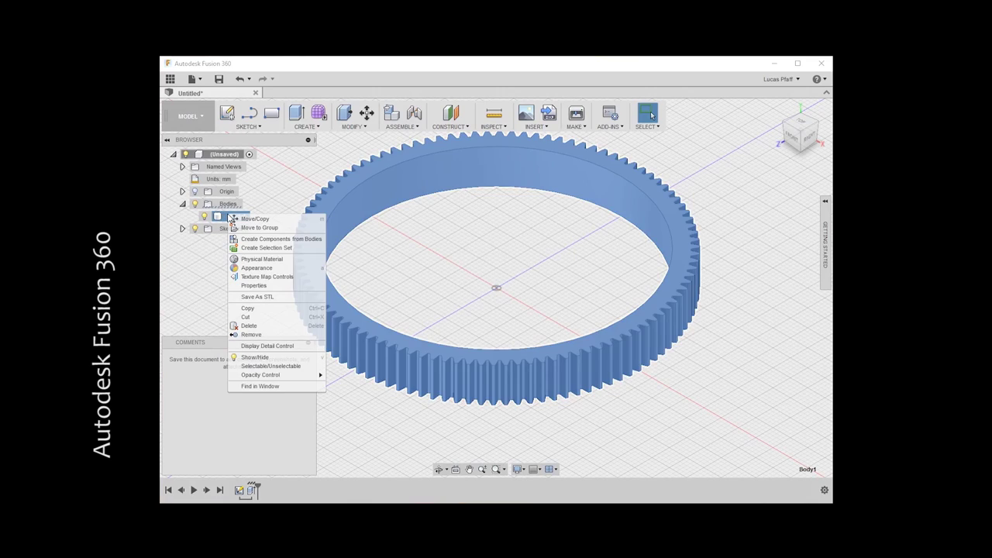
left_click(277, 297)
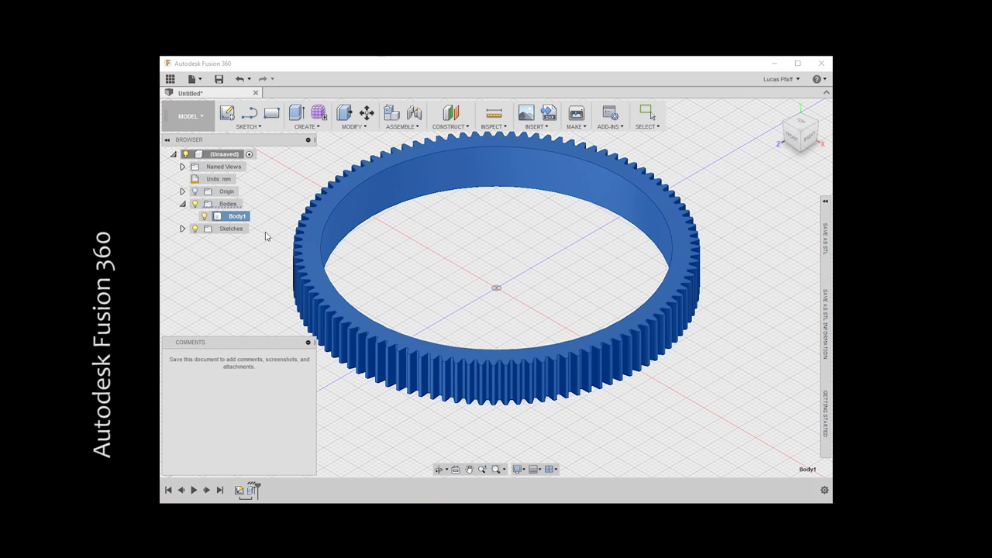
- Keep Binary format and Medium refinement and save the gear ring as STL
left_click(826, 217)
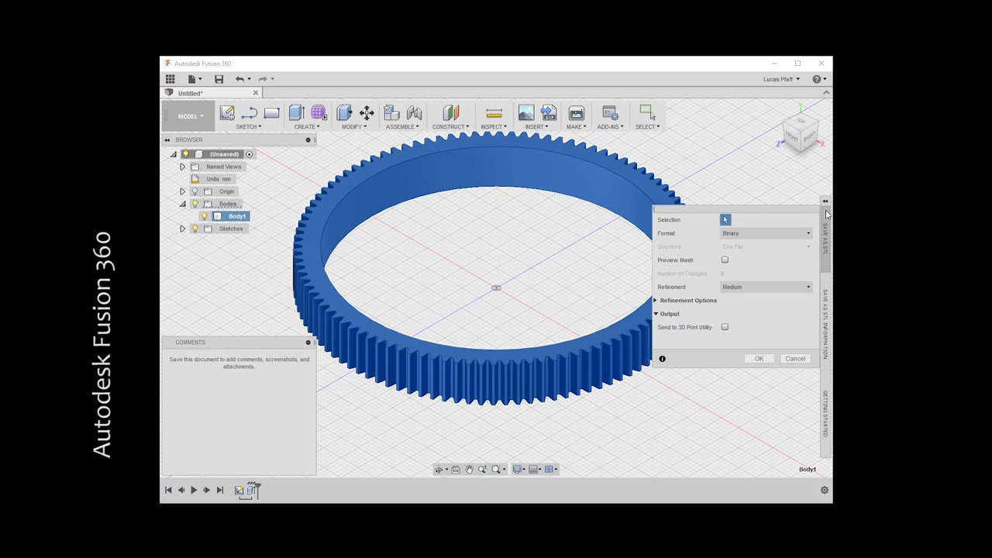
left_click(826, 202)
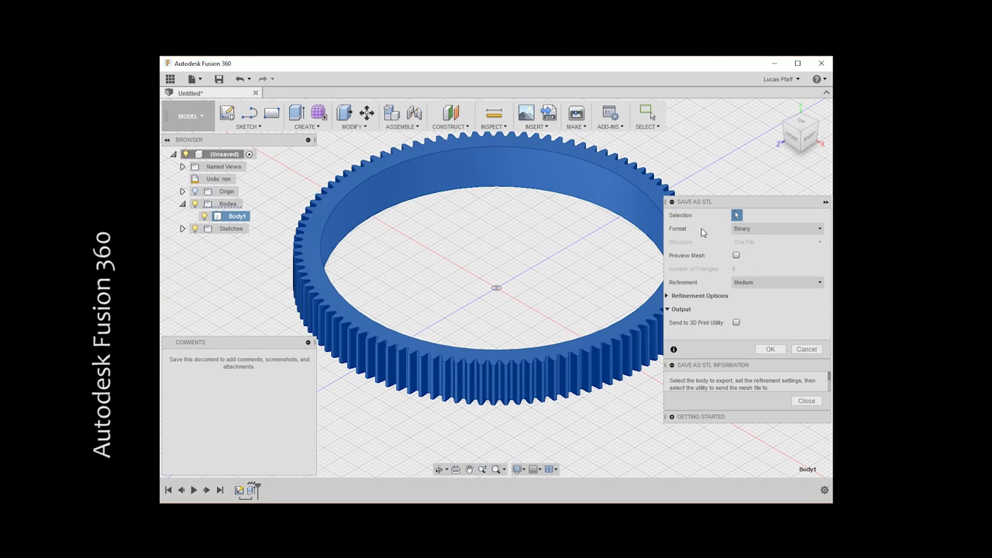
left_click(770, 349)
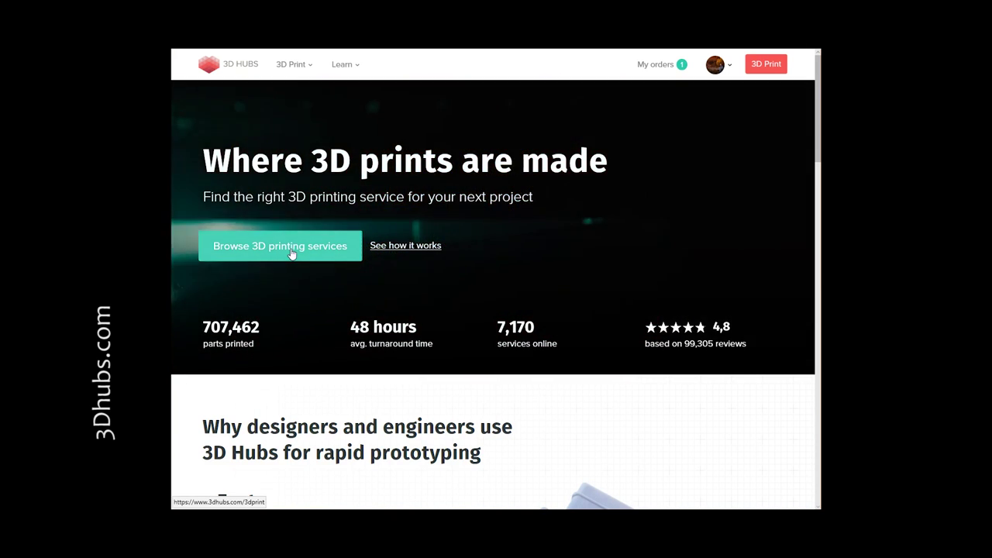
- Upload tokina_11-16mm_zoom.stl (83.2 × 10.0 × 83.2 mm) to 3D Hubs' printing services
left_click(287, 255)
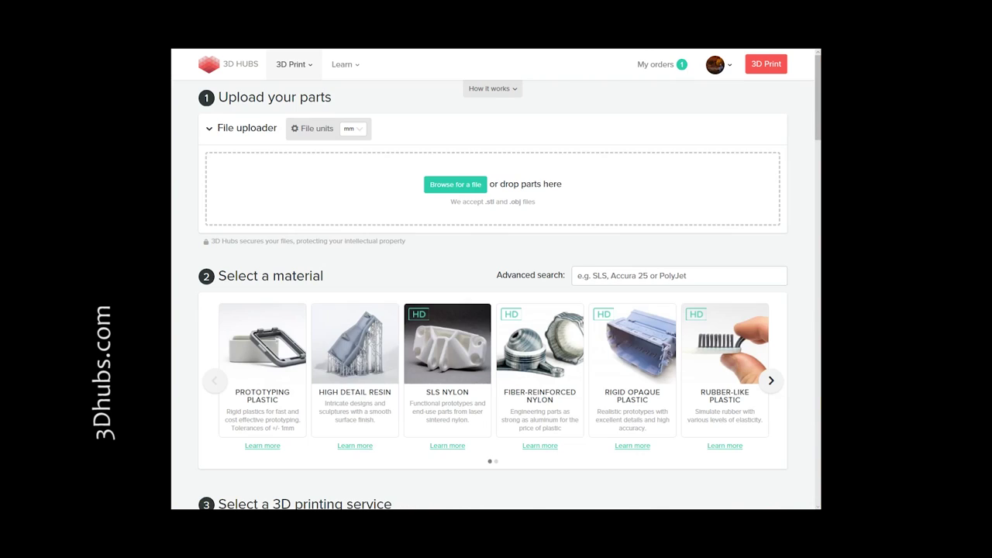
left_click_drag(466, 230, 496, 180)
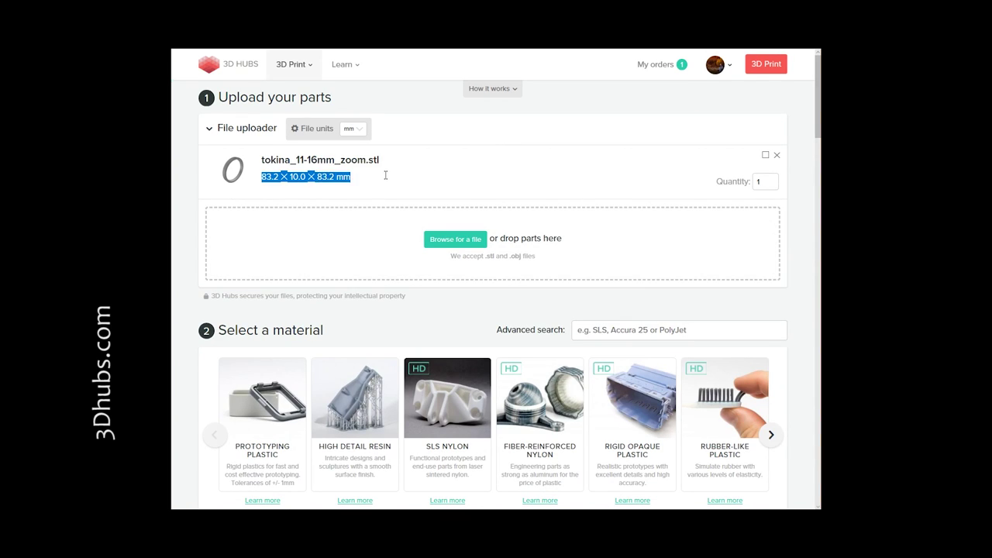
left_click(385, 175)
- Sort the Berlin print services by Closest and filter them to Pickup
scroll(516, 199, "down", 5)
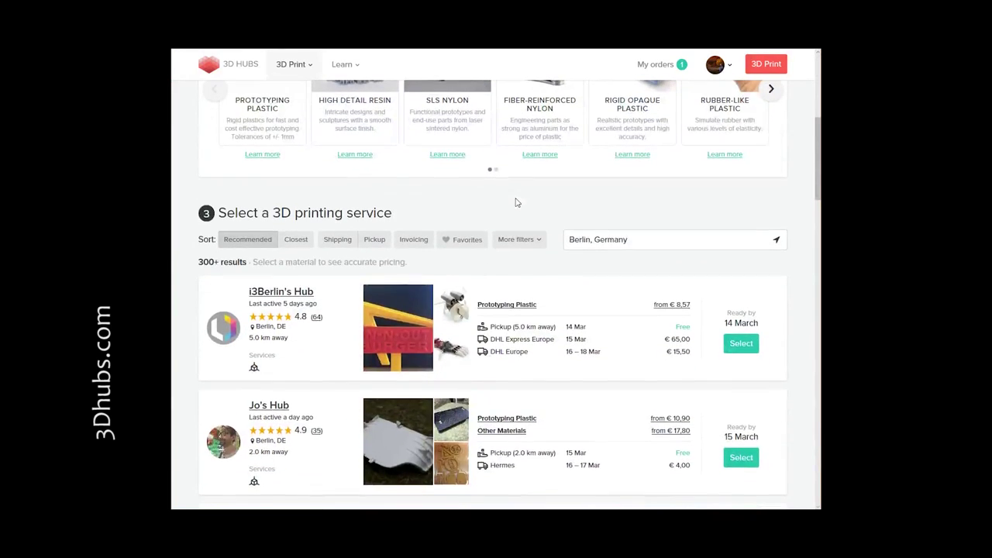
scroll(406, 203, "down", 2)
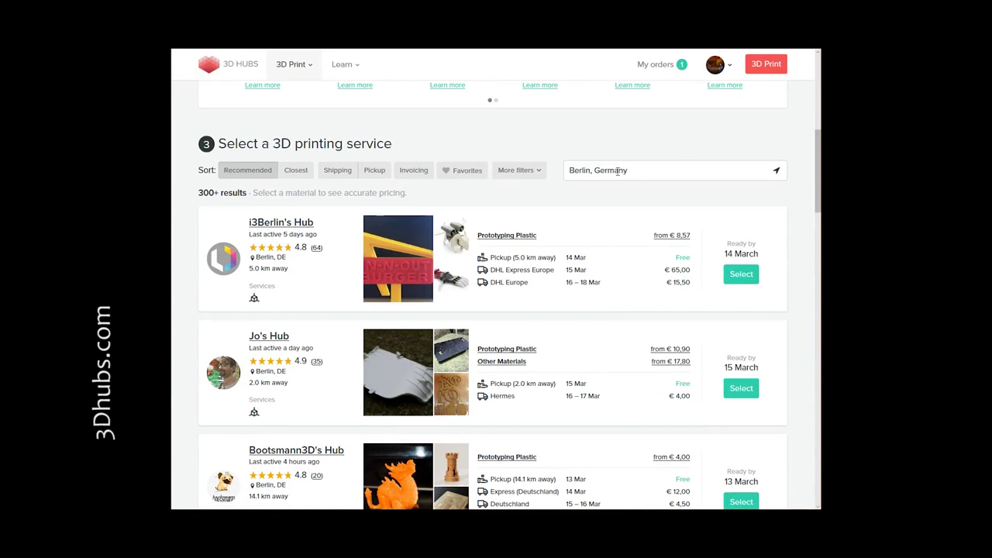
left_click(298, 172)
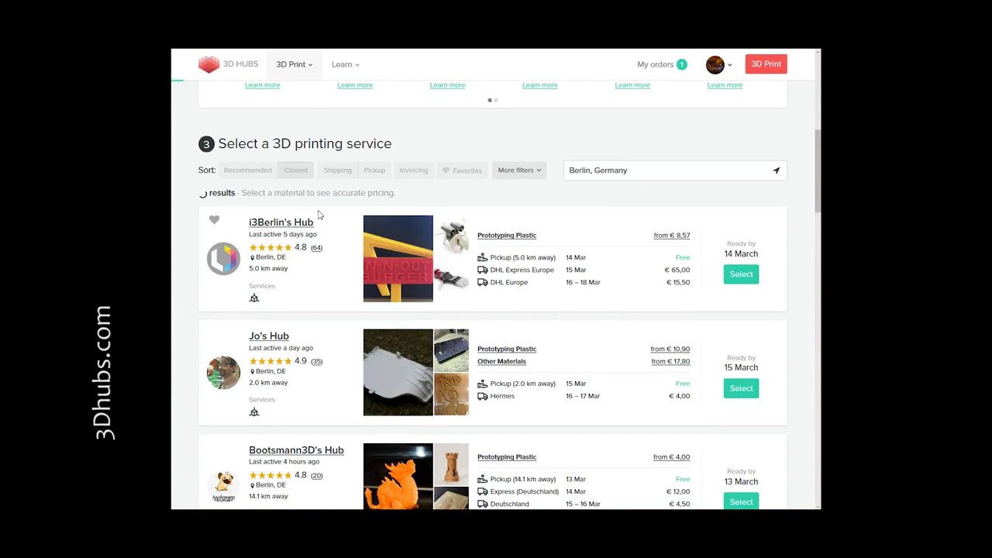
left_click(376, 177)
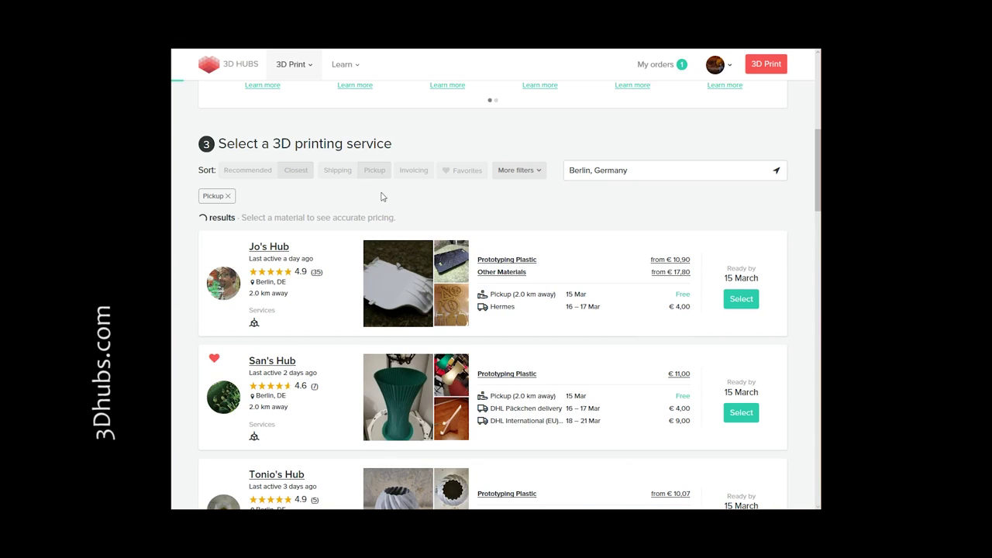
- Order the print in black PLA (€ 10,90) from the nearest pickup hub and continue
left_click(741, 299)
left_click(564, 182)
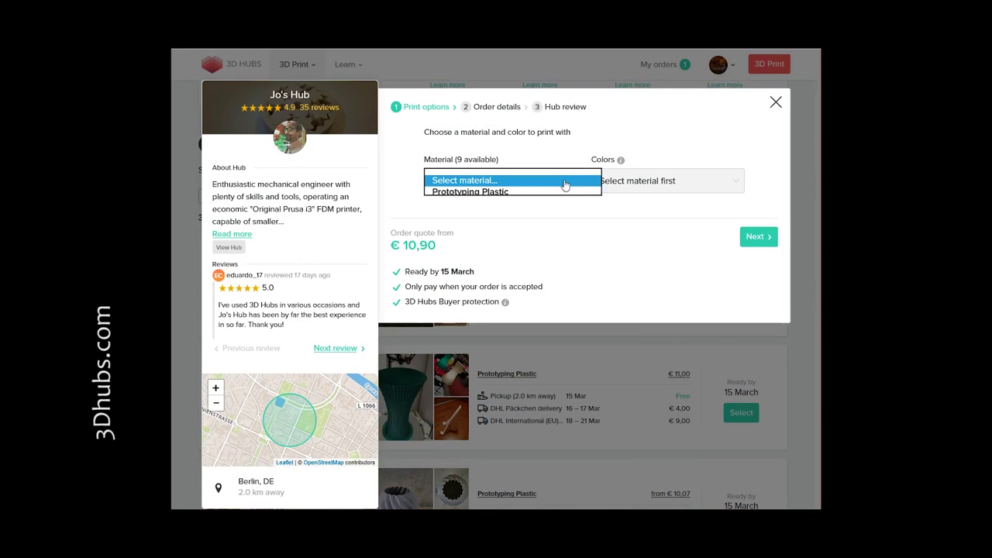
left_click(543, 210)
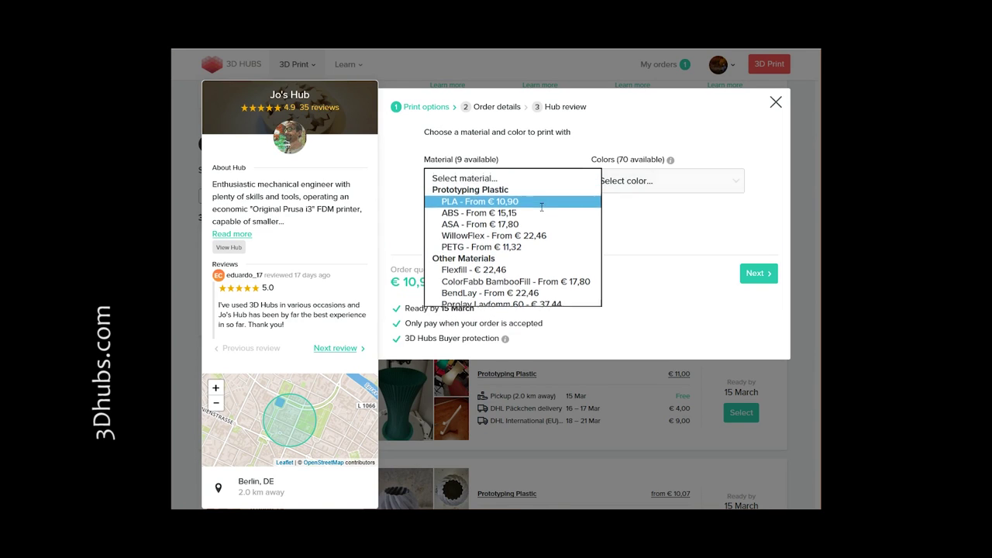
left_click(671, 188)
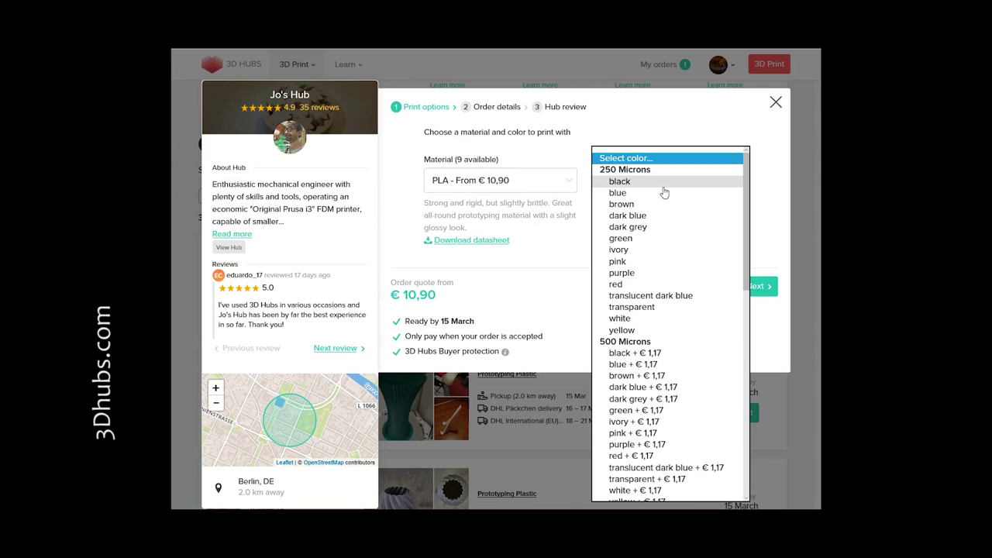
left_click(664, 181)
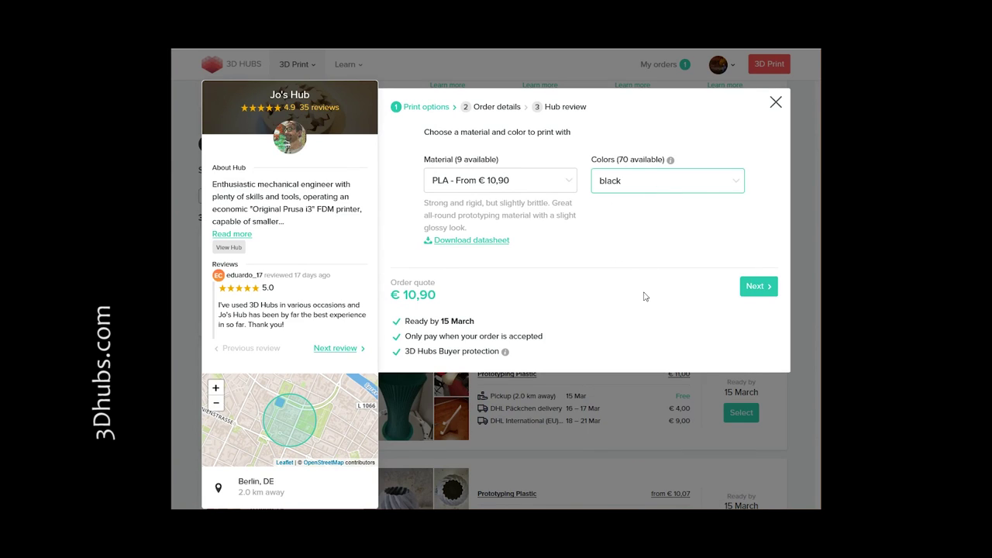
left_click(749, 286)
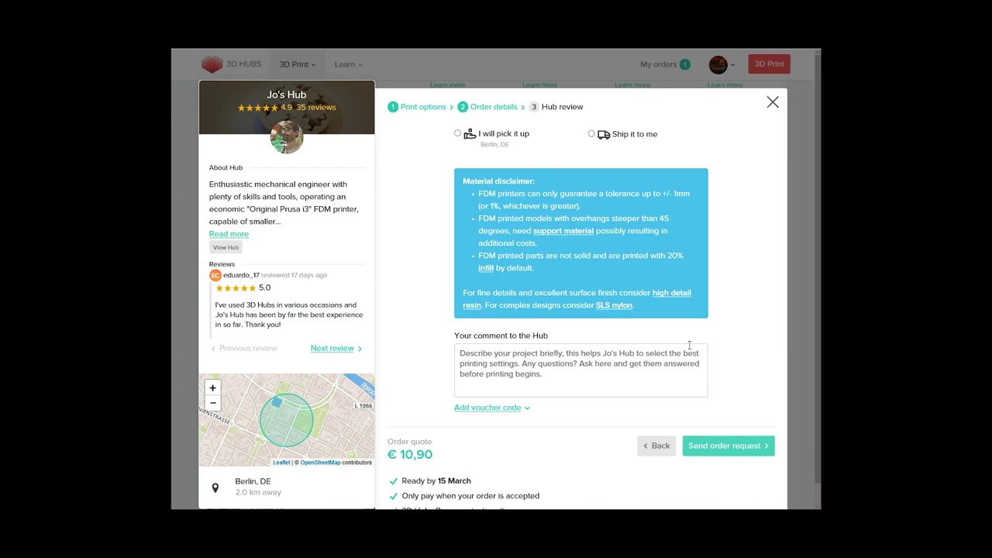